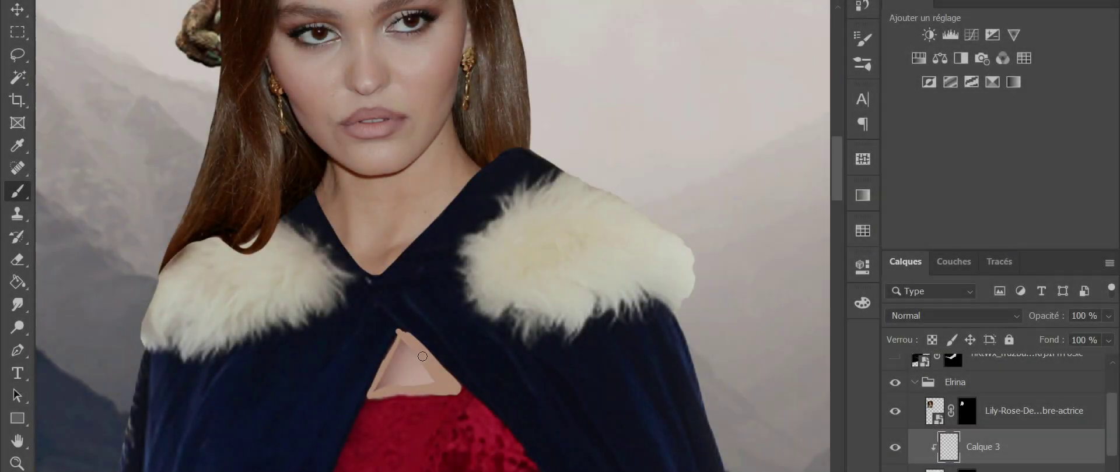
Set the woman's clipped paint layer to the Produit (Multiply) blend mode
click(915, 316)
click(929, 138)
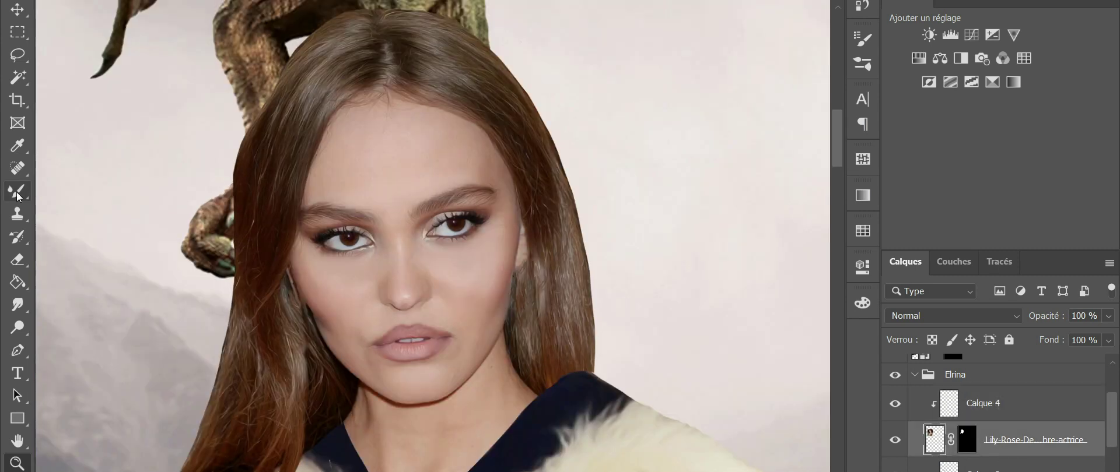
Touch up the woman's hair edges with a hair brush
click(18, 197)
click(134, 257)
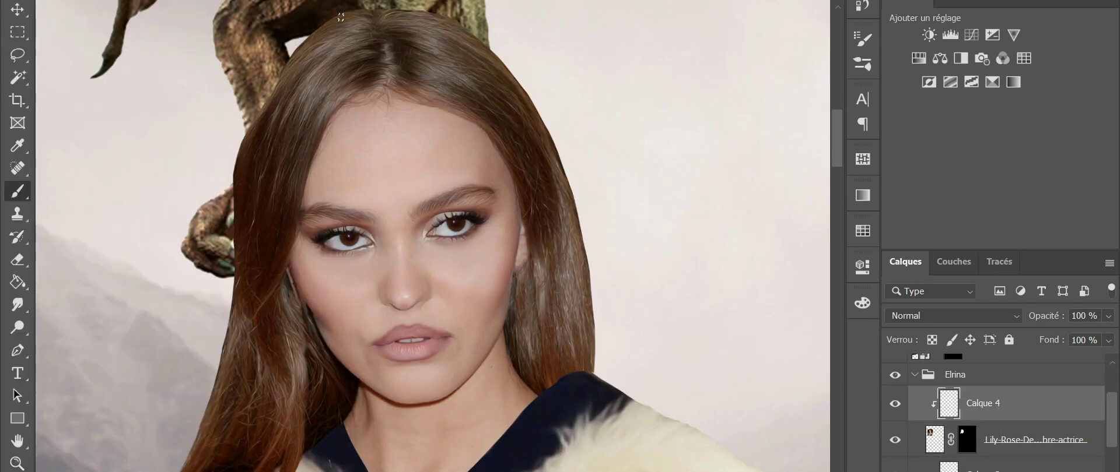
scroll(222, 411, down, 5)
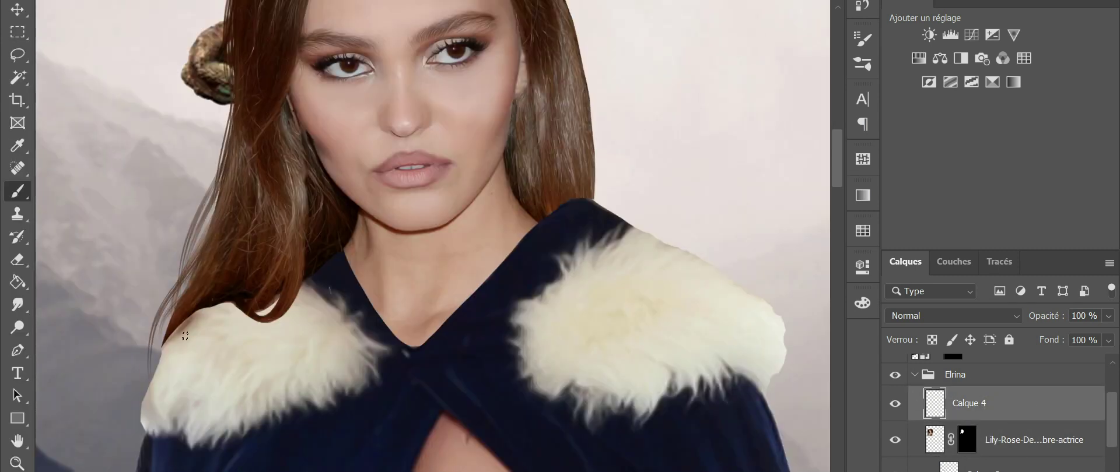
scroll(352, 318, up, 3)
scroll(262, 253, up, 5)
scroll(485, 184, up, 2)
scroll(485, 184, down, 5)
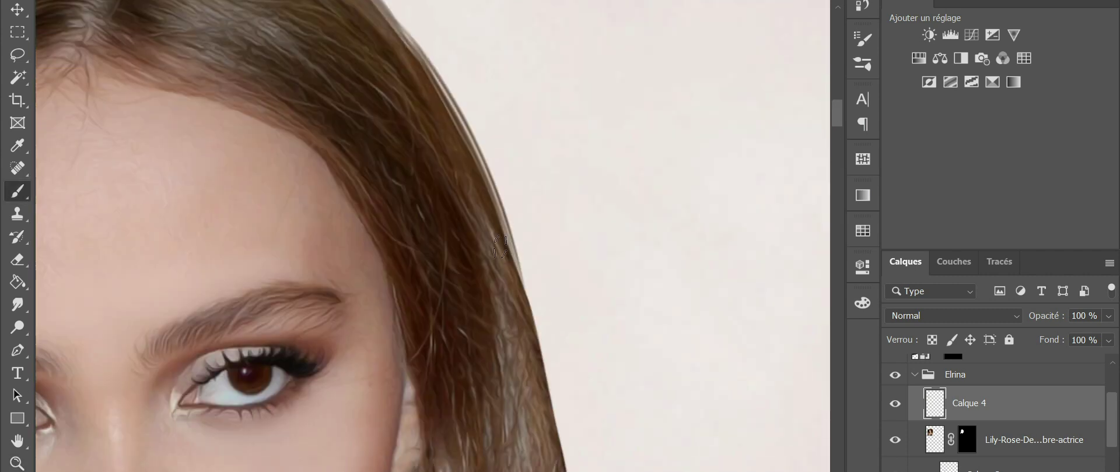
scroll(485, 185, down, 5)
scroll(595, 357, down, 4)
scroll(307, 457, up, 4)
scroll(395, 355, down, 4)
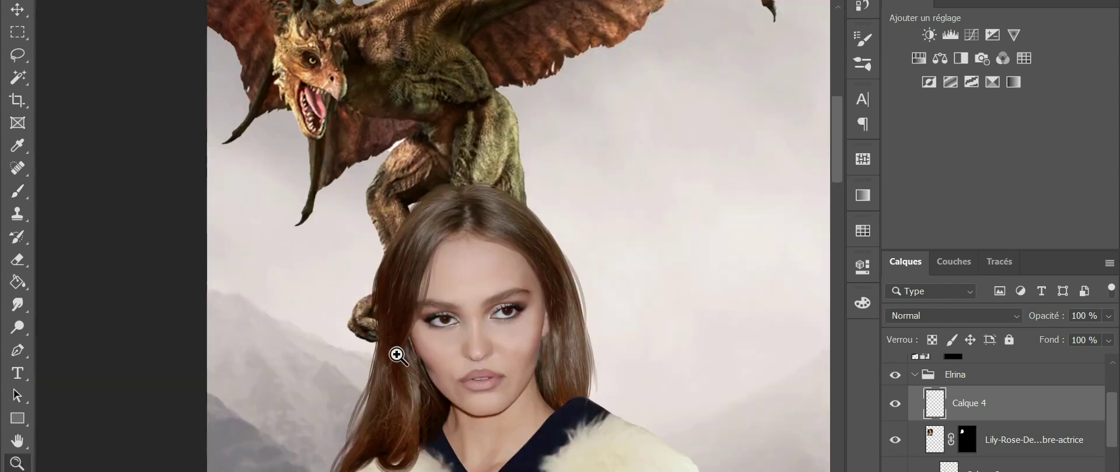
scroll(615, 330, up, 3)
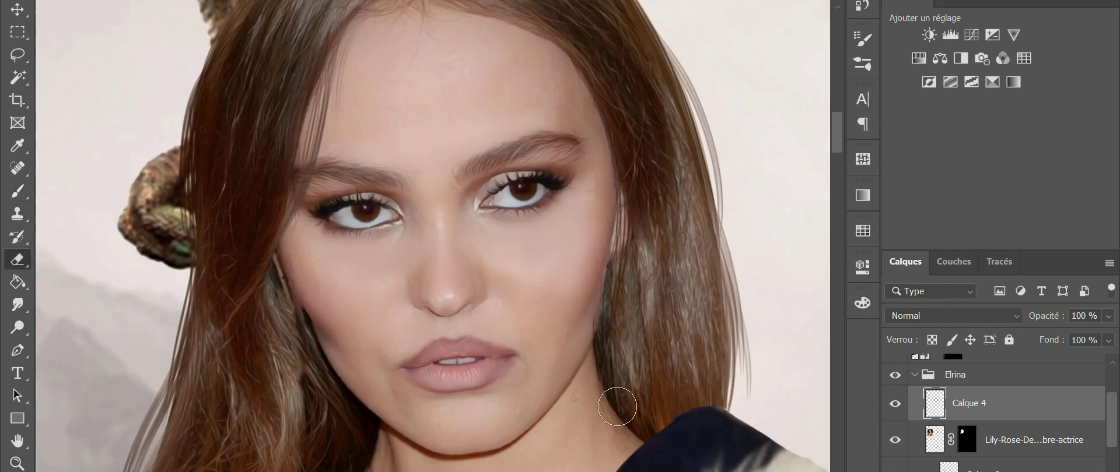
scroll(688, 426, down, 4)
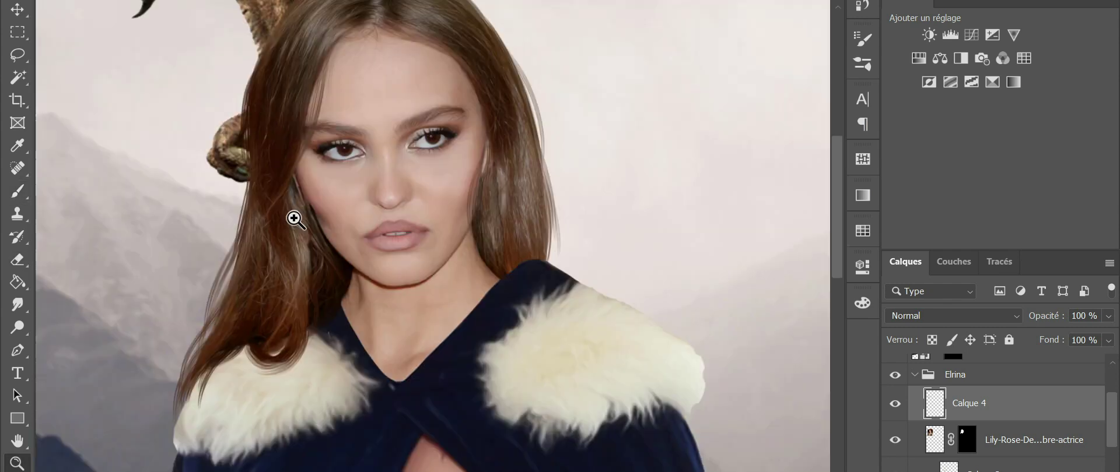
scroll(292, 218, up, 4)
Add a new clipped layer, Calque 5, in Densité couleur - (Color Dodge) mode
key(ctrl+shift+alt+n)
click(953, 315)
click(933, 201)
Make Calque 5 visible and lower its opacity to 48%
click(895, 440)
scroll(617, 392, down, 4)
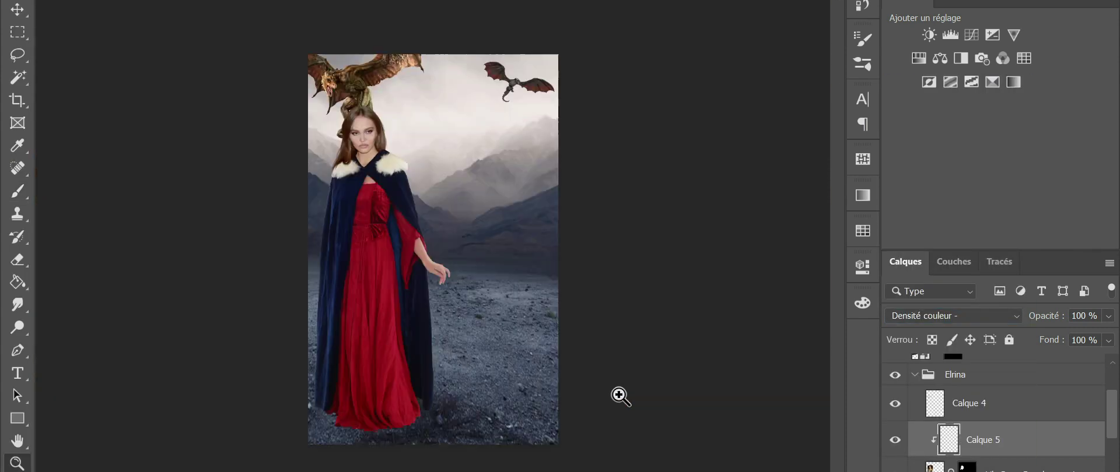
scroll(618, 393, up, 4)
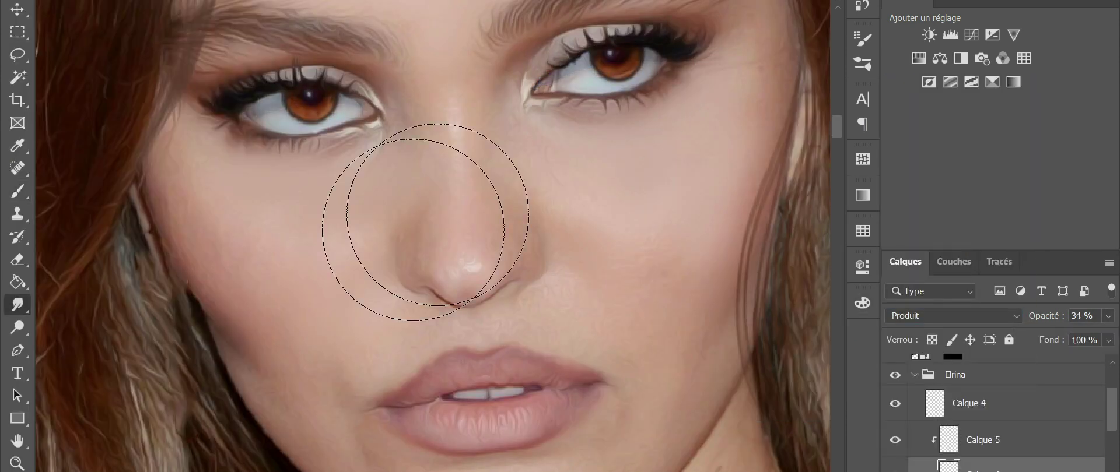
scroll(438, 215, down, 2)
click(954, 316)
click(933, 216)
scroll(636, 362, down, 3)
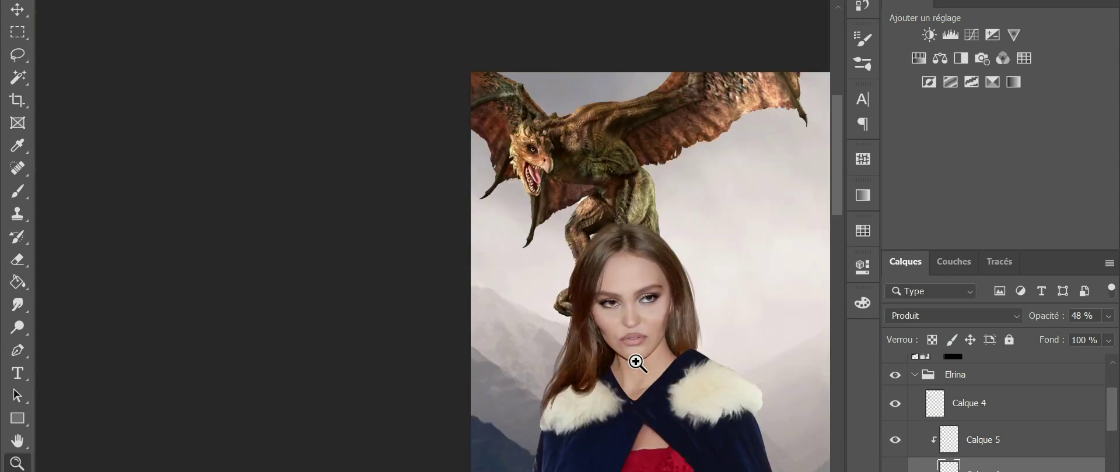
scroll(637, 363, up, 4)
On a new Produit layer, paint dark shading under both eyes
key(ctrl+shift+alt+n)
scroll(685, 38, up, 2)
key(b)
key(F6)
click(953, 315)
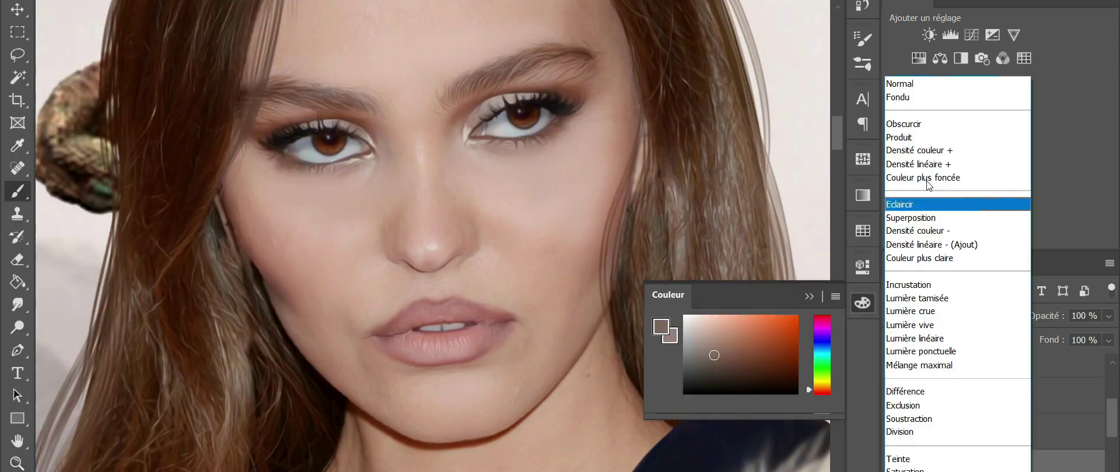
click(898, 137)
right_click(462, 76)
drag(525, 152, 624, 175)
drag(403, 169, 481, 198)
key(e)
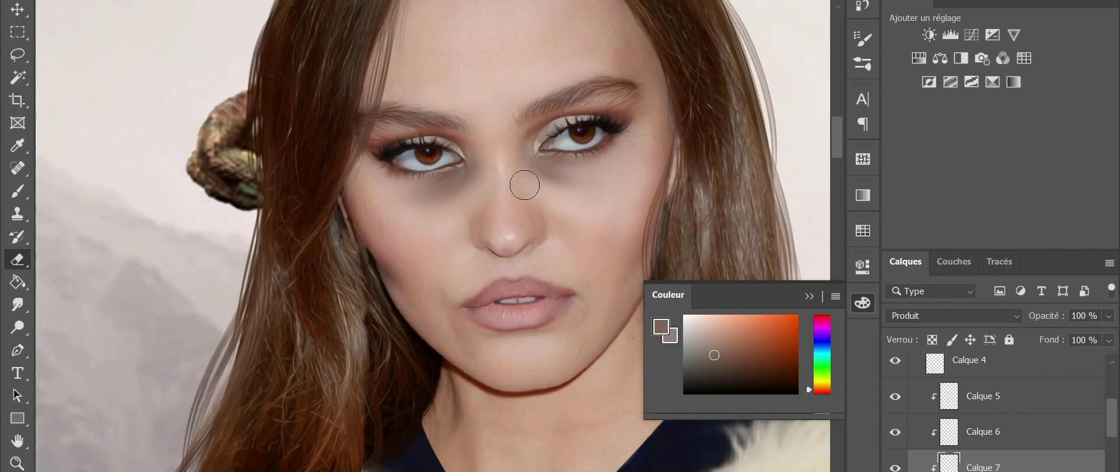
Paint soft face shading on another layer set to Densité linéaire + at 27% opacity
scroll(770, 305, down, 3)
scroll(770, 306, up, 3)
key(ctrl+shift+alt+n)
drag(584, 175, 671, 198)
click(953, 316)
click(910, 167)
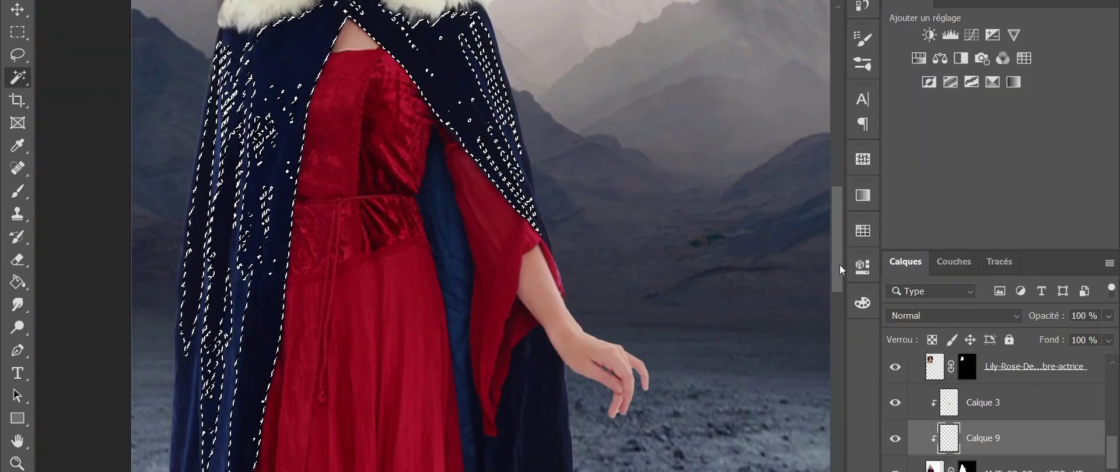
Fill the cape selection on Calque 9, deselect, and set the layer to Teinte
scroll(841, 269, down, 5)
scroll(525, 205, down, 2)
scroll(407, 324, up, 5)
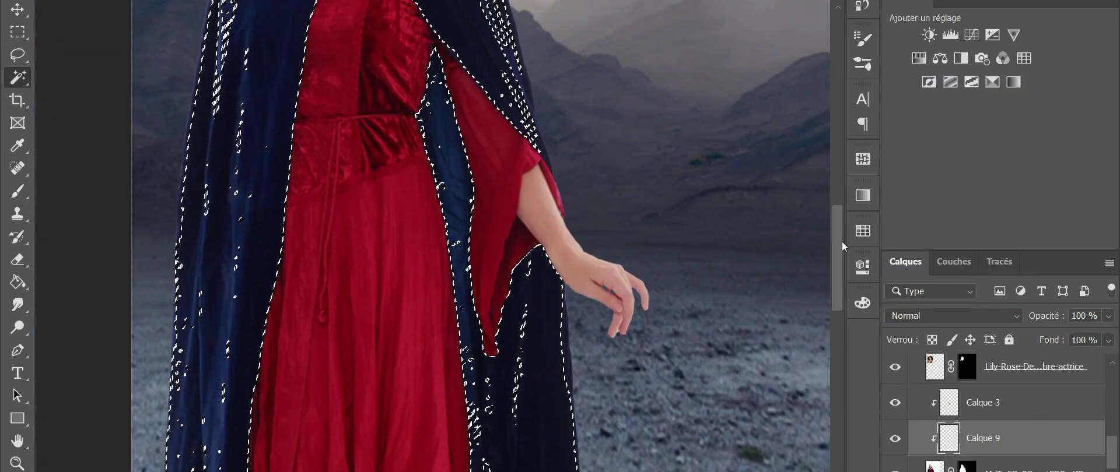
scroll(408, 324, up, 3)
key(alt+BackSpace)
key(ctrl+d)
click(953, 316)
click(910, 458)
Fit the image in view and try Couleur versus other blend modes on the cape layer
key(b)
scroll(160, 165, down, 5)
scroll(160, 165, up, 3)
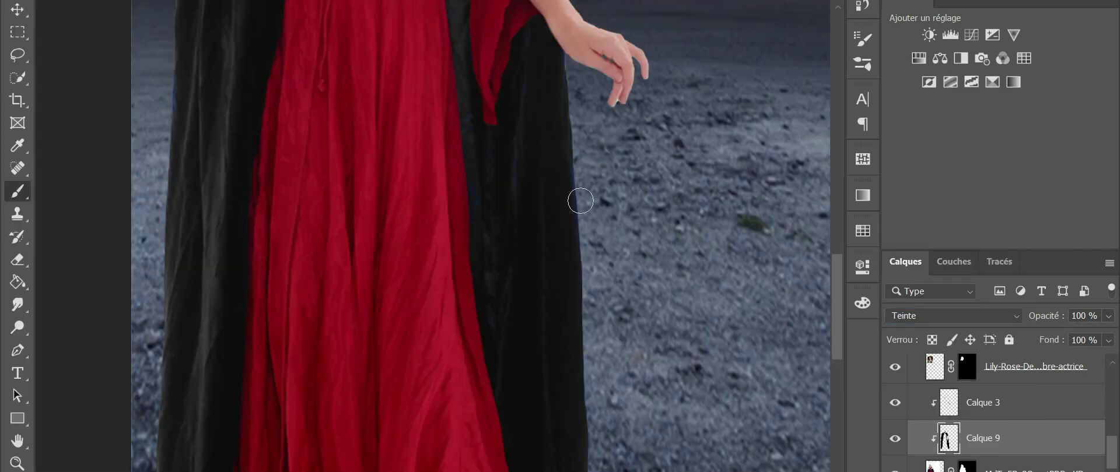
key(ctrl+minus)
key(z)
key(ctrl+0)
click(1107, 316)
click(954, 316)
click(910, 341)
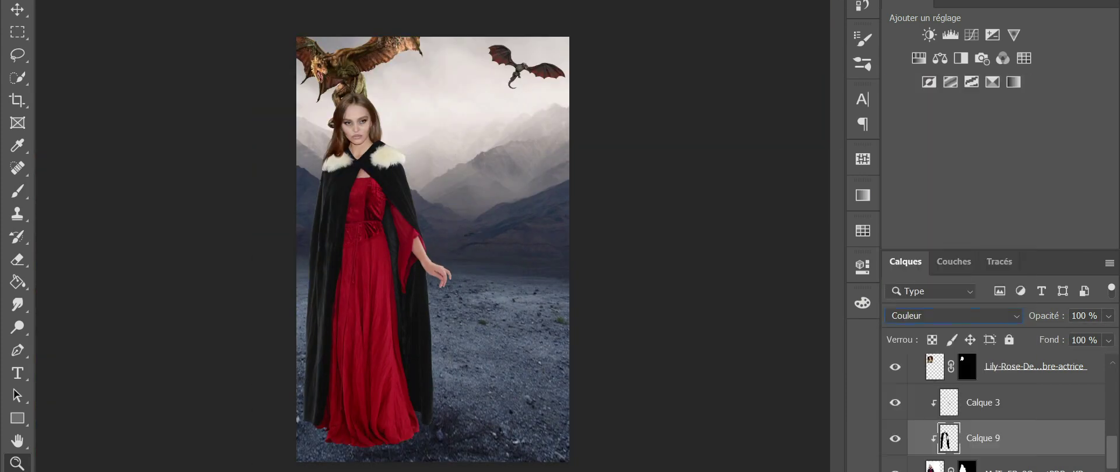
click(18, 283)
click(954, 315)
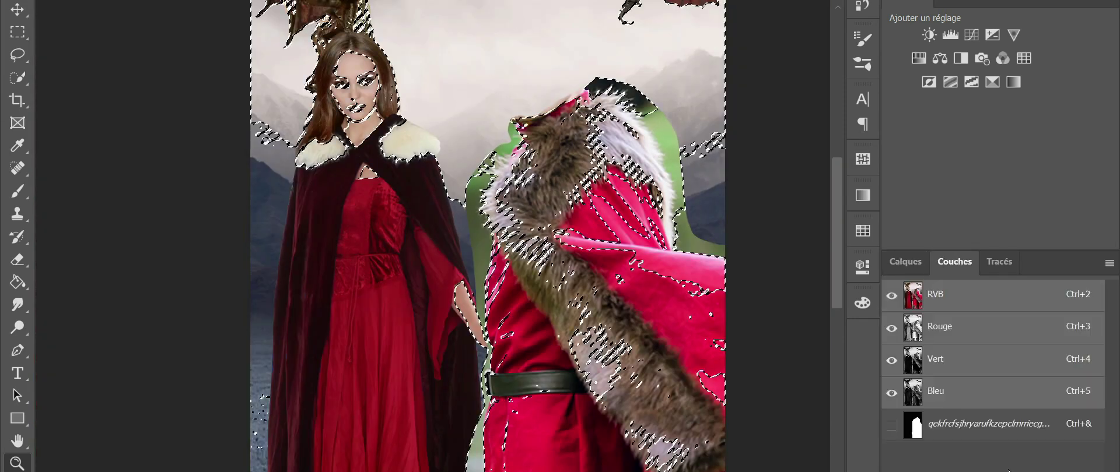
Refine the man's selection in Sélectionner et masquer and output it as a masked layer
right_click(555, 165)
click(648, 218)
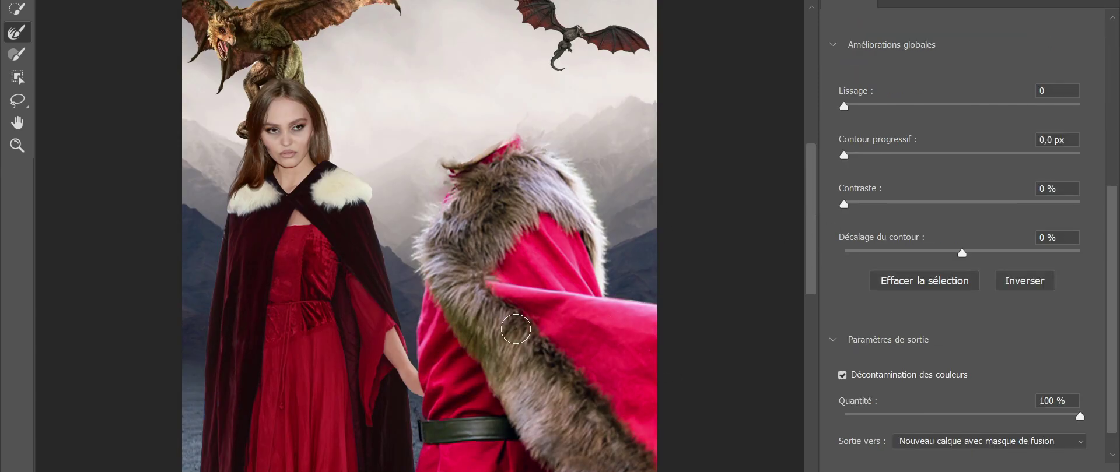
key(Return)
key(e)
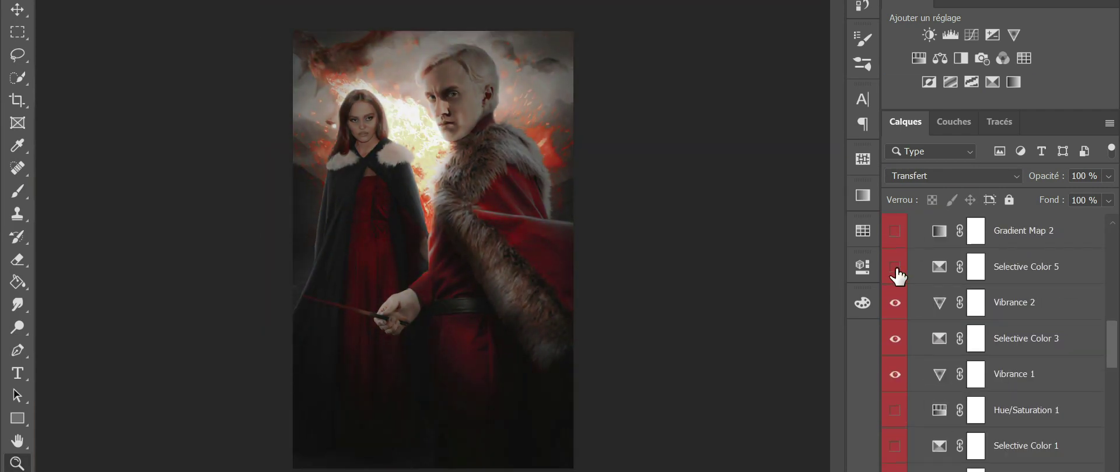
Switch on the Hue/Saturation, Selective Color, Channel Mixer and Gradient Map grading layers
drag(894, 380, 897, 320)
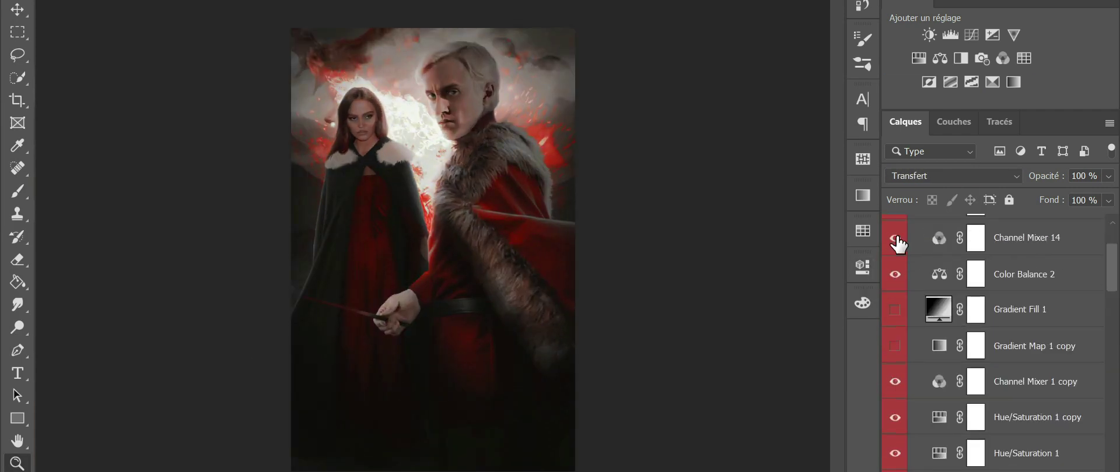